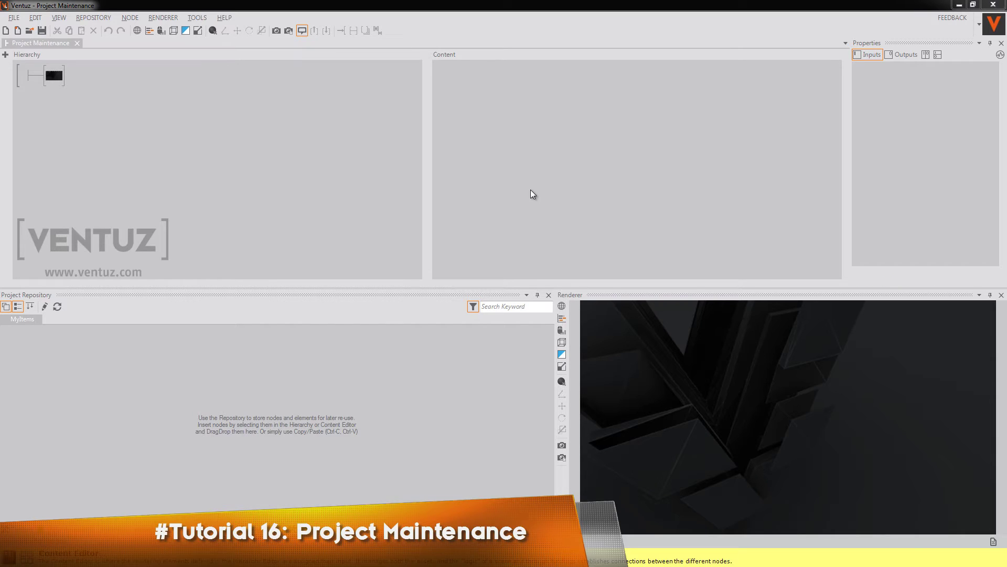
Export the current scene as the scene archive Project Maintenance.vza in the Archives folder, including all its resources
left_click(531, 190)
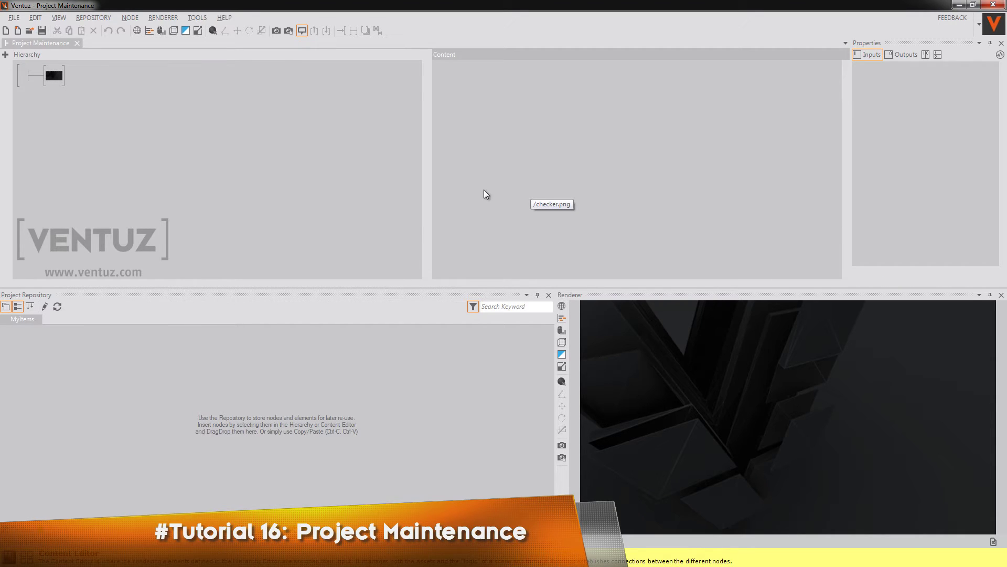
left_click(15, 20)
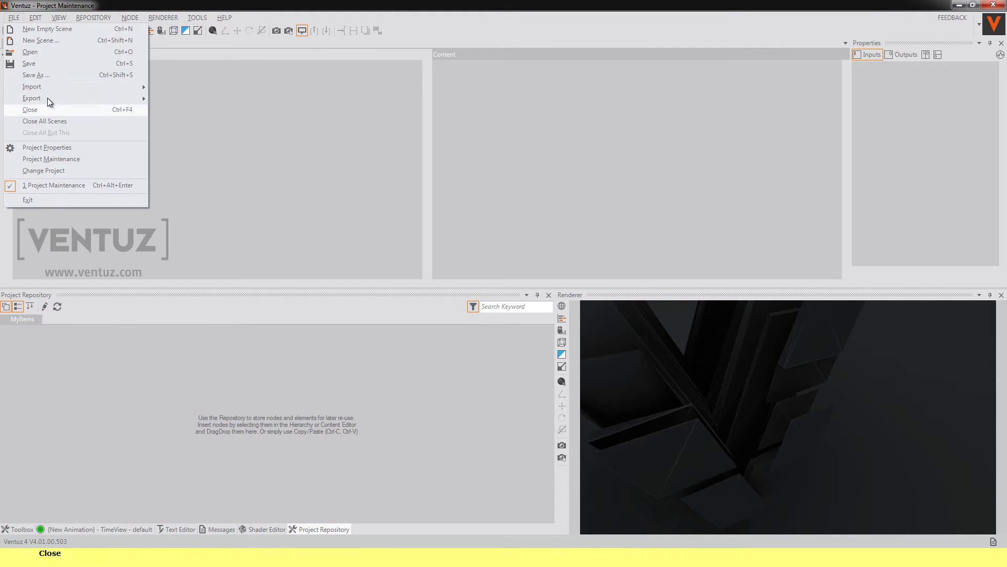
mouse_move(48, 98)
left_click(199, 124)
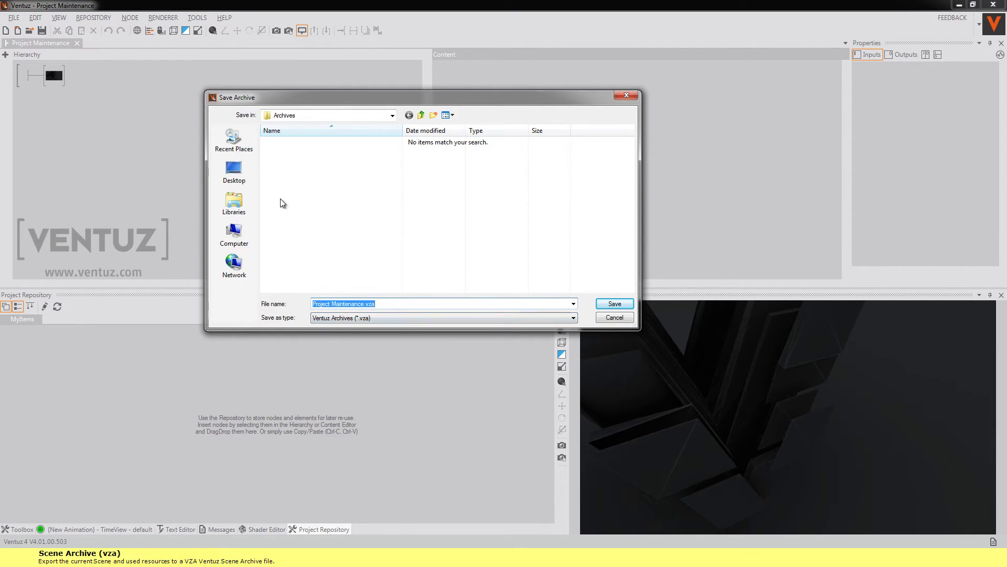
left_click(608, 305)
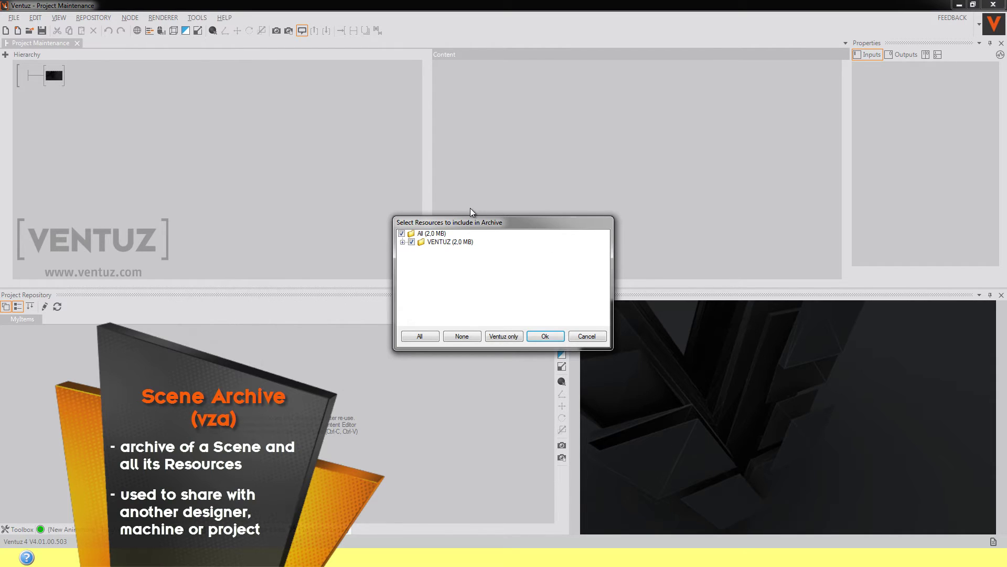
left_click(402, 242)
left_click(413, 250)
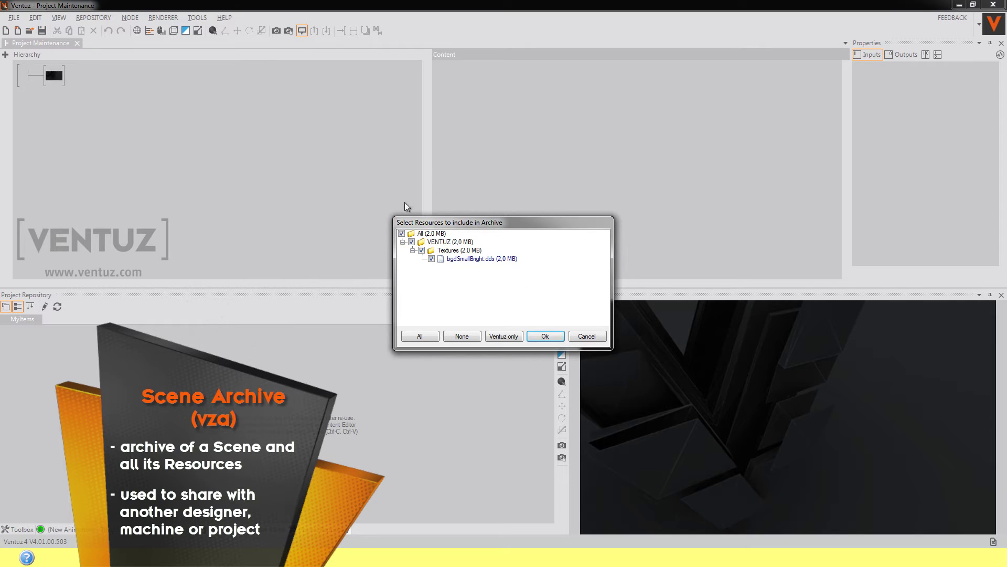
left_click(546, 336)
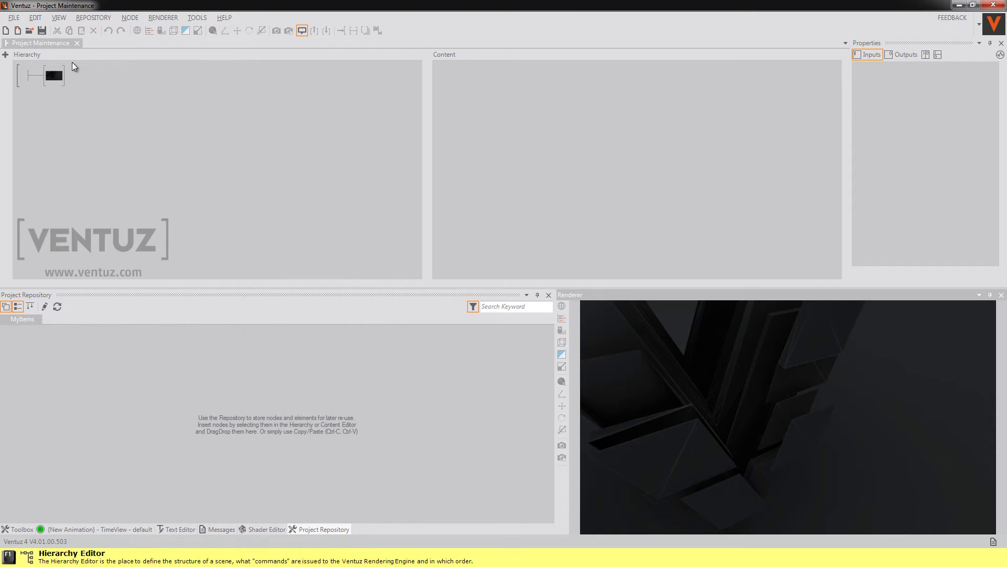
Import the scene archive Import Scenes.vza from the desktop into the current project
left_click(13, 17)
mouse_move(37, 88)
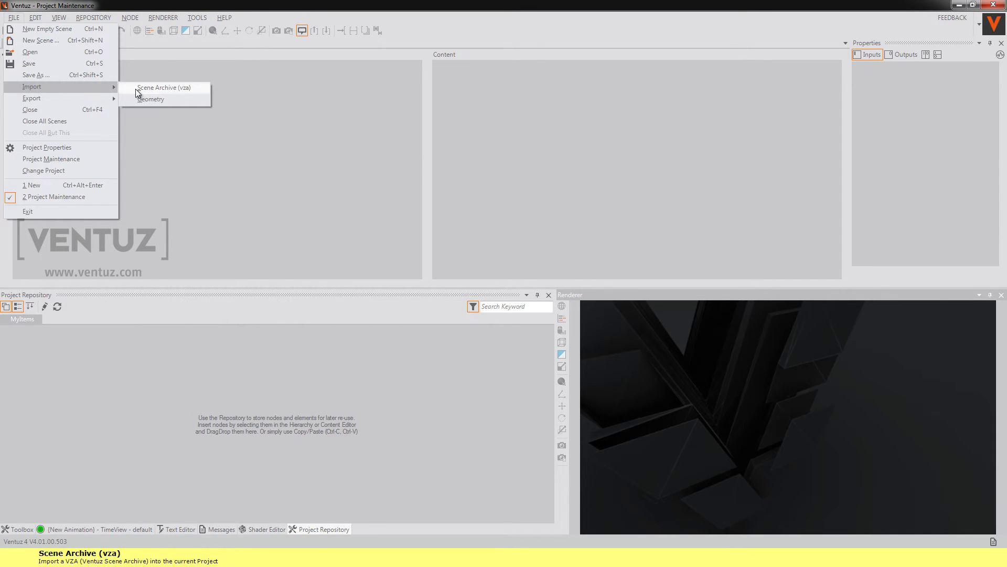
left_click(157, 87)
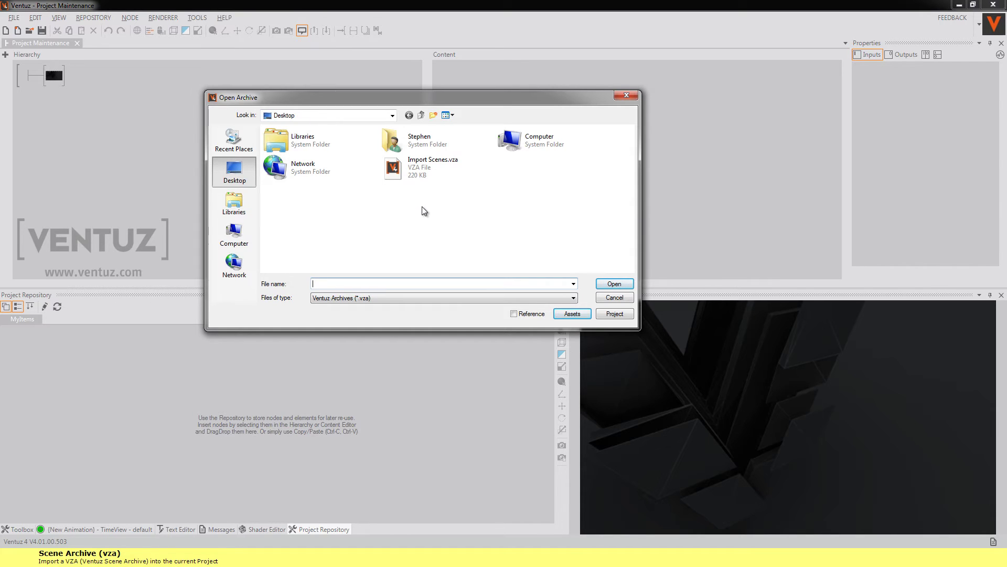
left_click(428, 164)
left_click(613, 284)
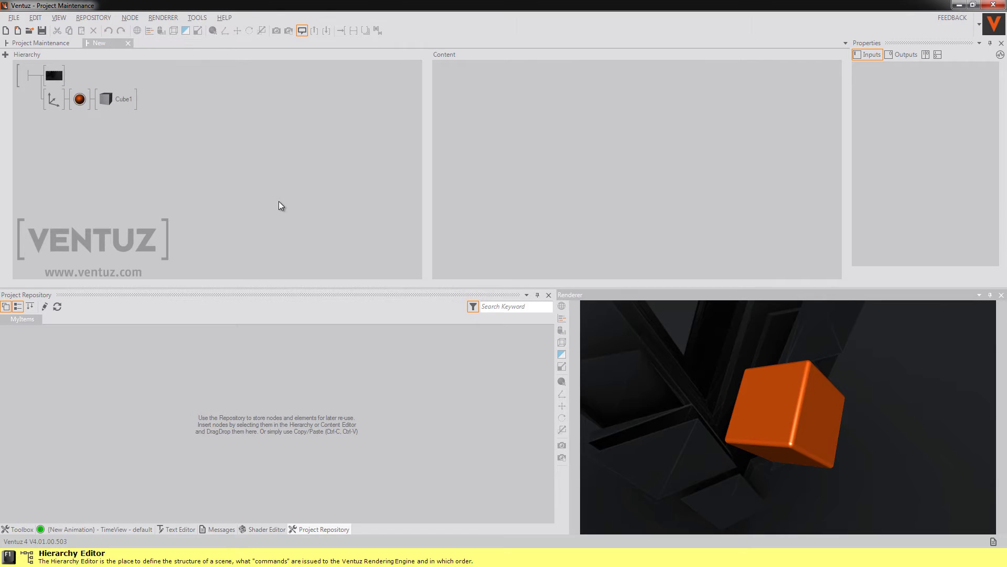
Close both open scenes, New and Project Maintenance
left_click(268, 244)
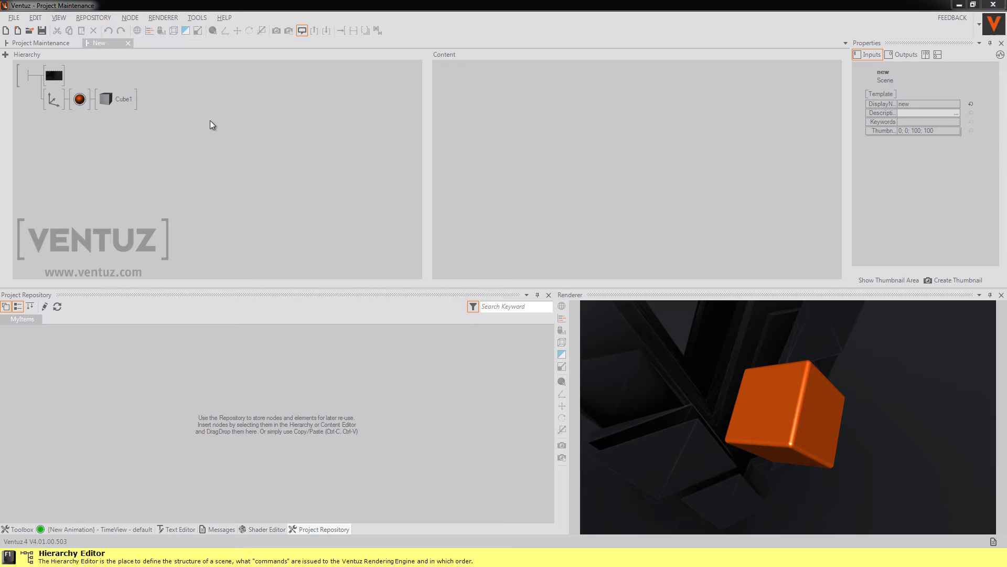
left_click(130, 45)
left_click(77, 44)
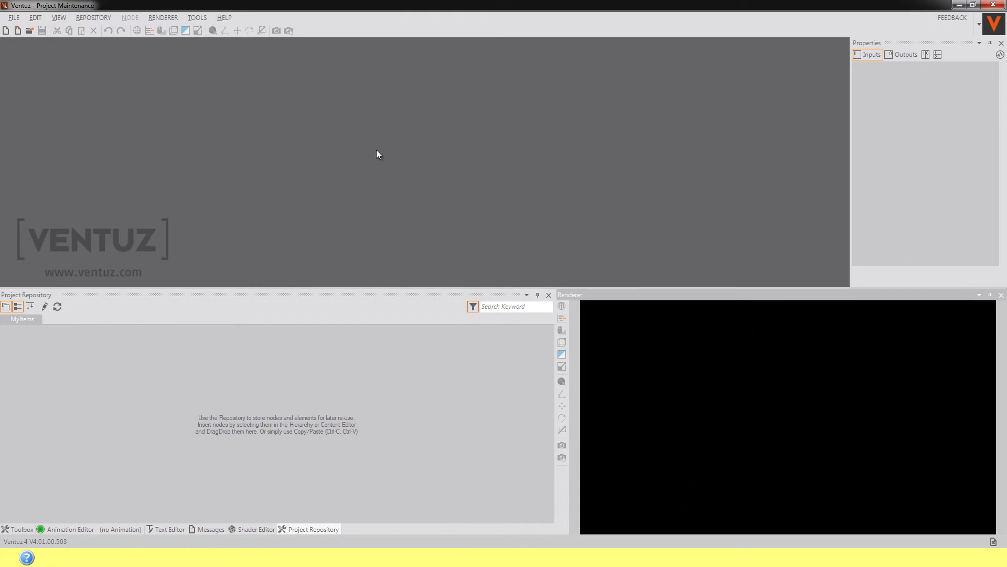
Open Project Maintenance for the current project and inspect the contents of the Repository folder
left_click(979, 26)
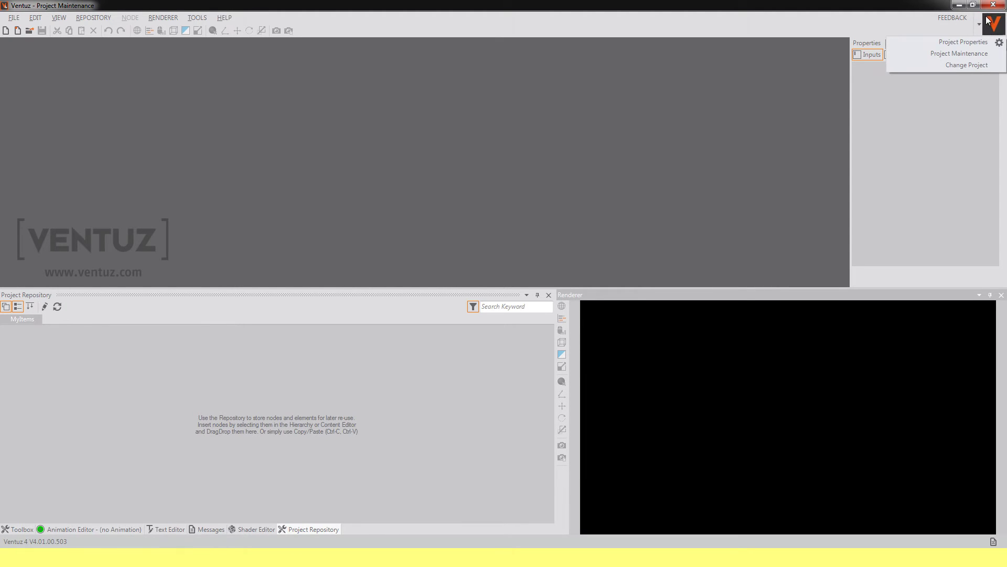
left_click(965, 54)
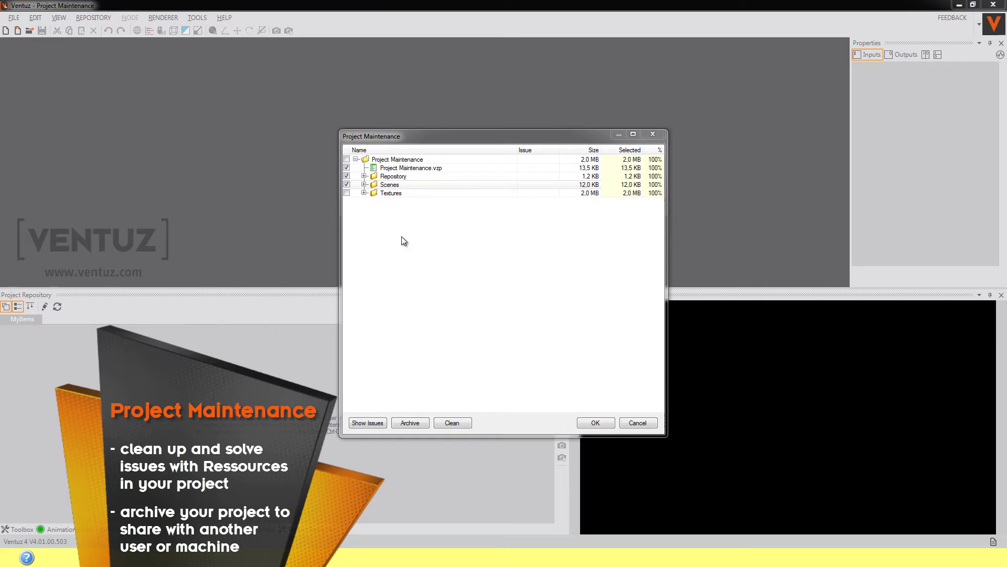
left_click(364, 176)
left_click(364, 176)
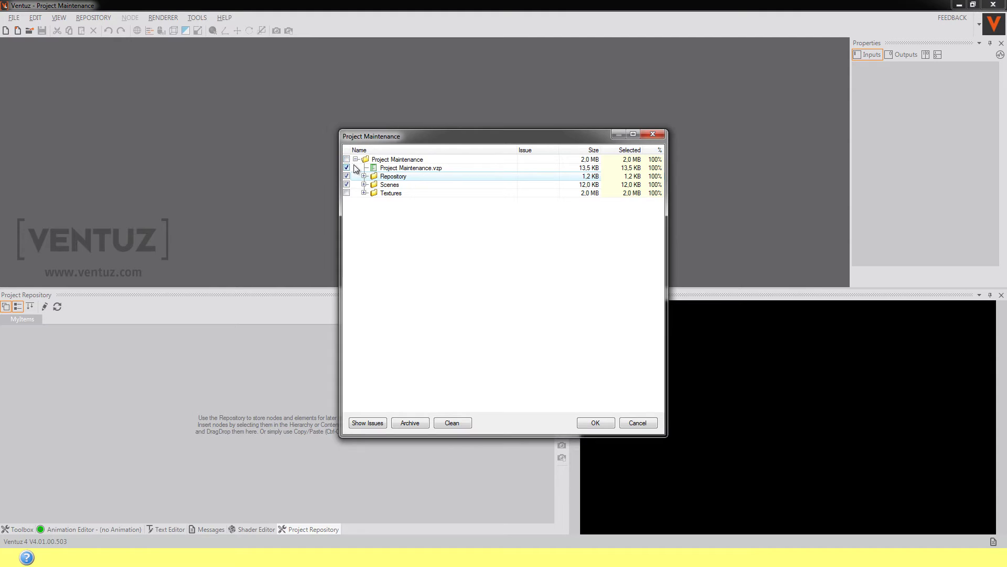
Include the Textures folder in the selection and clean the project of unselected, unreferenced files
right_click(345, 160)
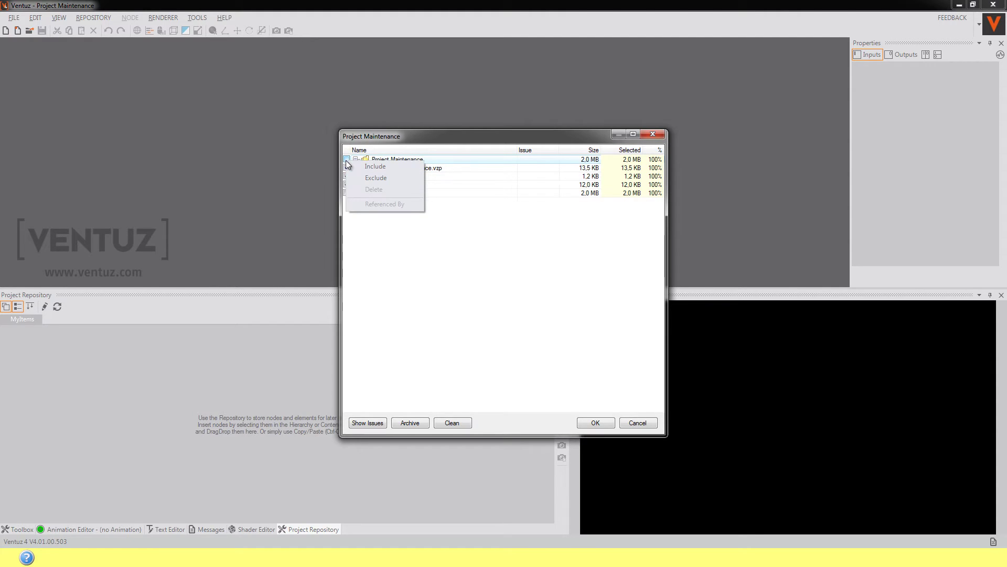
left_click(351, 167)
left_click(347, 160)
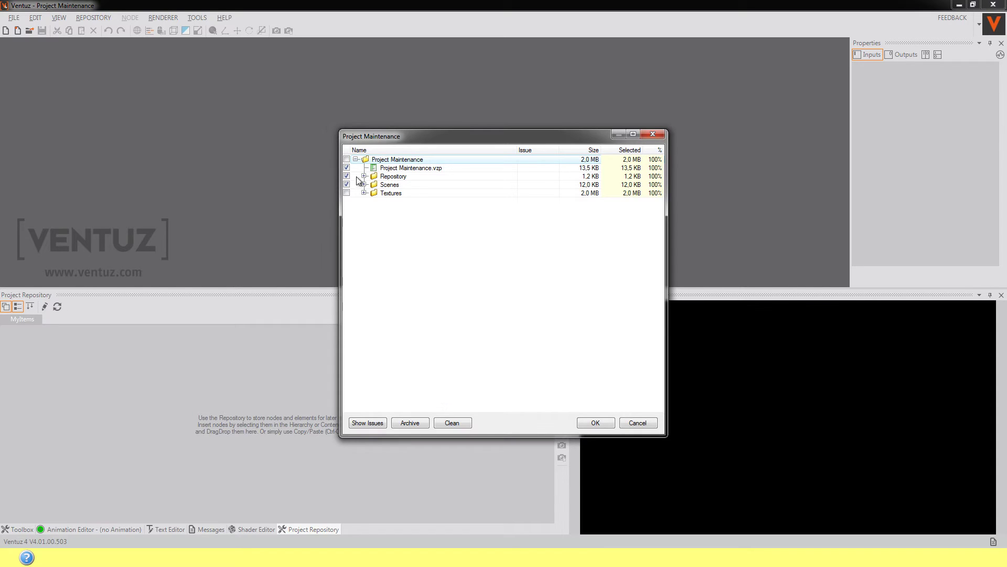
left_click(347, 193)
left_click(452, 422)
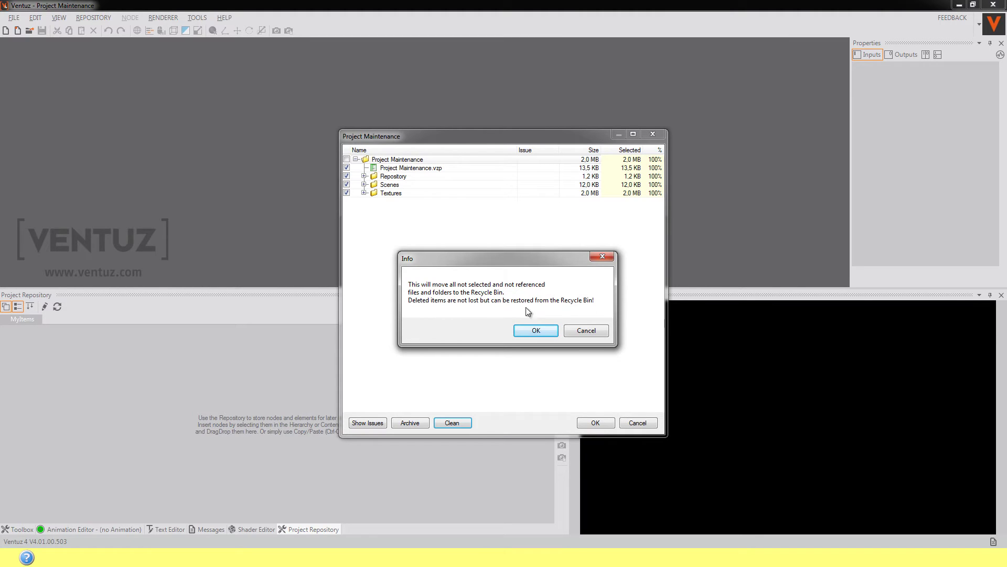
left_click(536, 332)
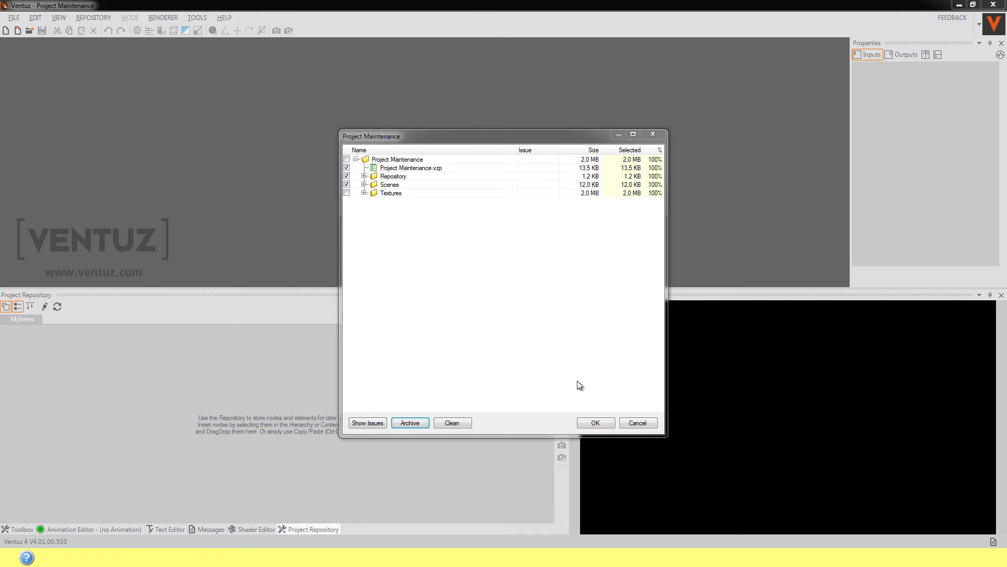
Save the project archive Project Maintenance.vpa to the desktop and create the 16:9 project Project Maintenance in the My Projects category
left_click(403, 423)
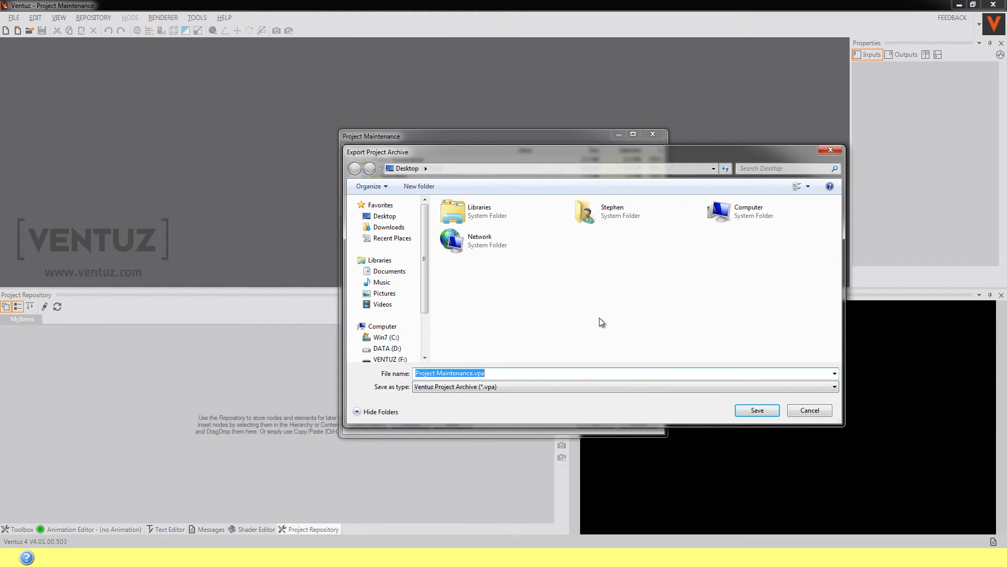
left_click(767, 410)
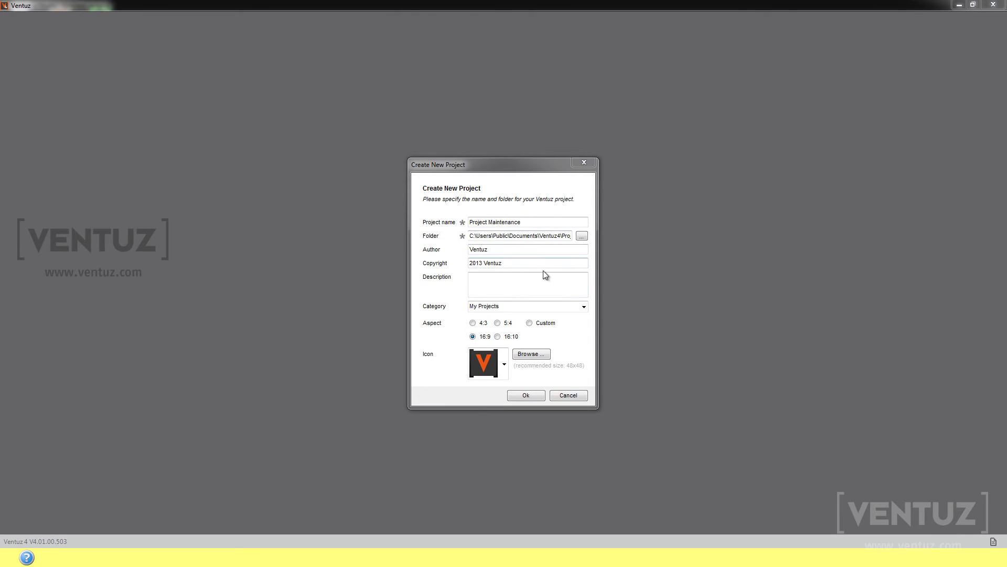
left_click(528, 395)
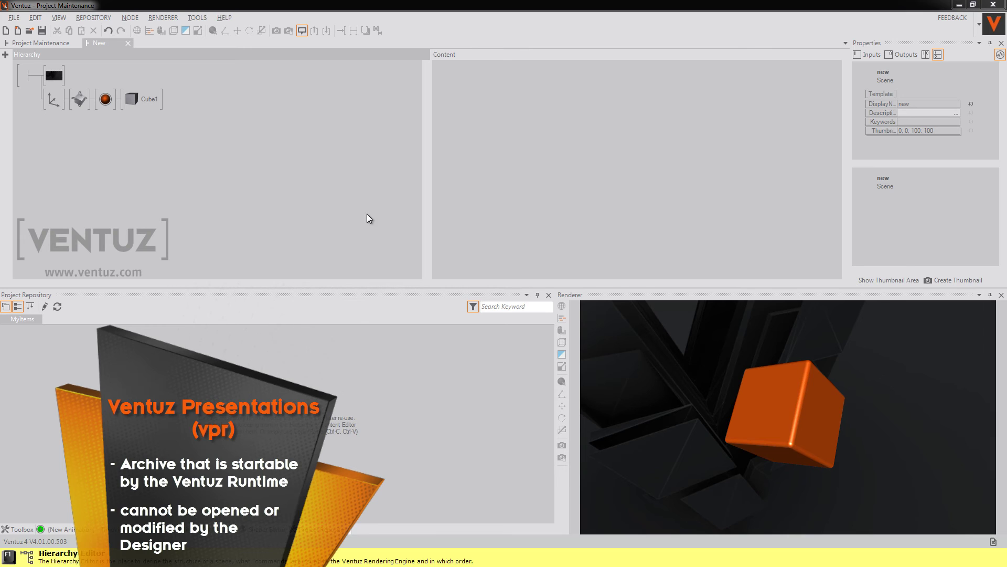
Rotate the orange cube in the rendered scene to test its interaction
left_click(712, 393)
left_click_drag(820, 449, 766, 415)
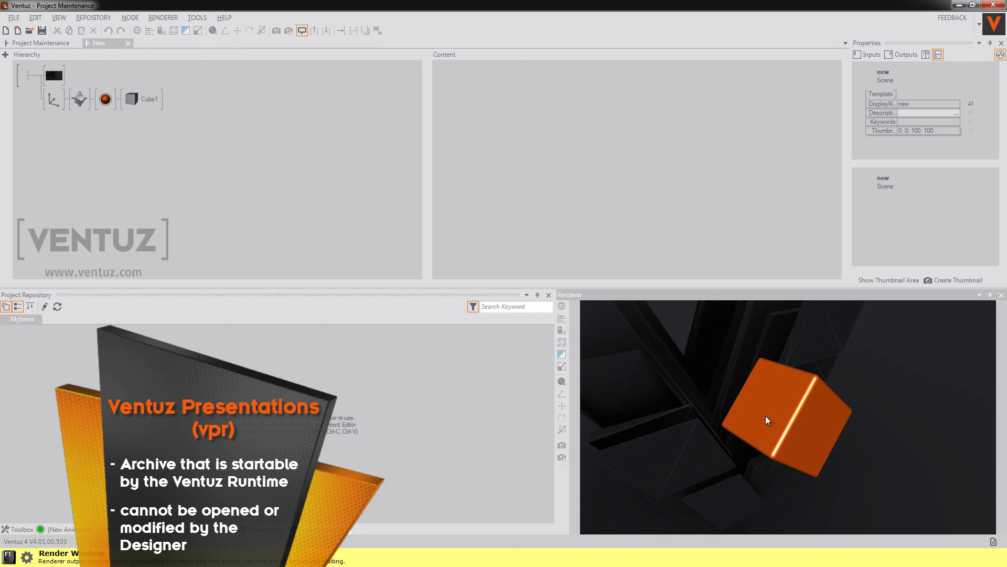
left_click(225, 239)
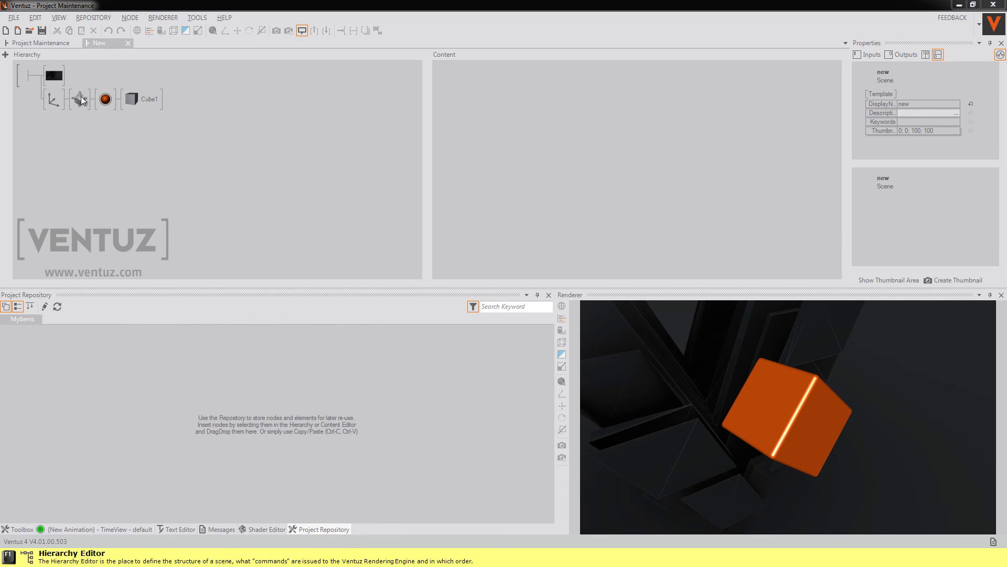
Export the New scene to the desktop as a Ventuz presentation (vpr) named Presentation, including all its resources
left_click(13, 17)
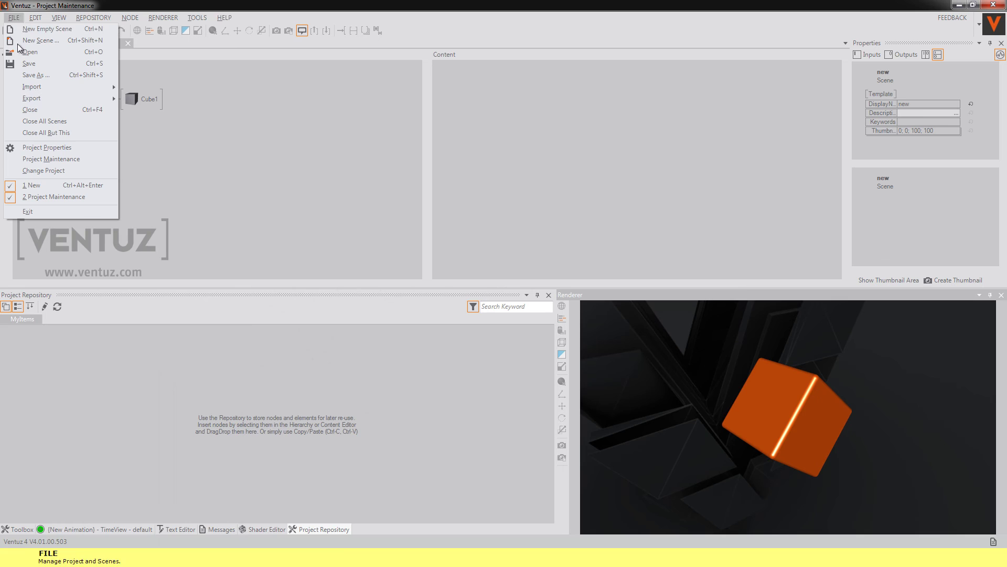
mouse_move(36, 98)
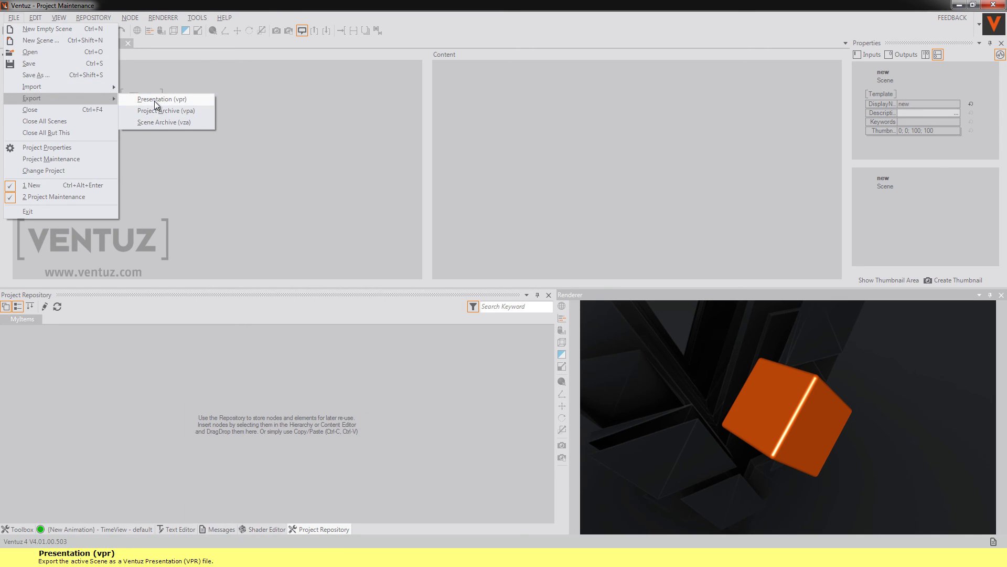
left_click(156, 99)
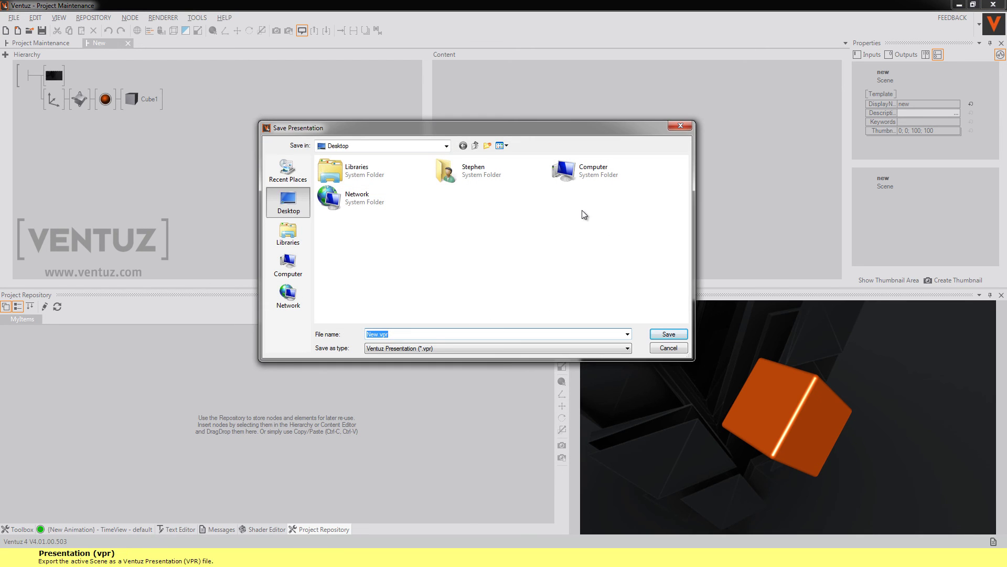
left_click(376, 337)
double_click(372, 336)
type("Presentation")
left_click(659, 334)
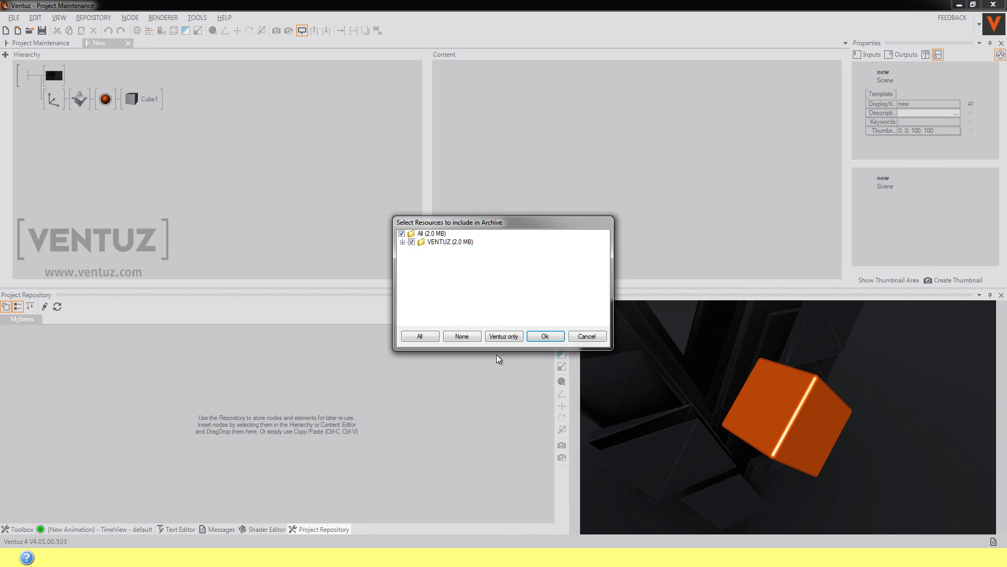
left_click(402, 241)
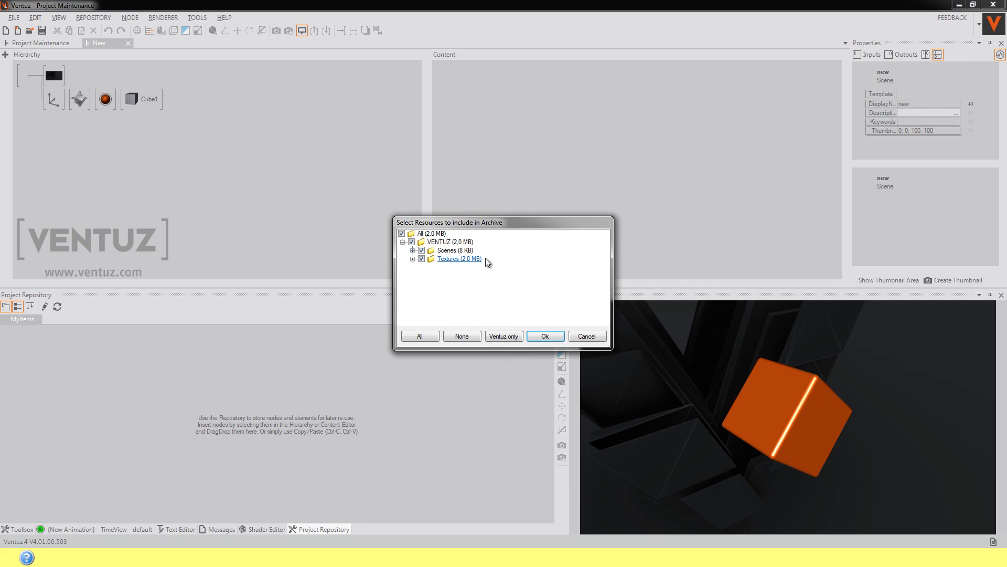
left_click(544, 336)
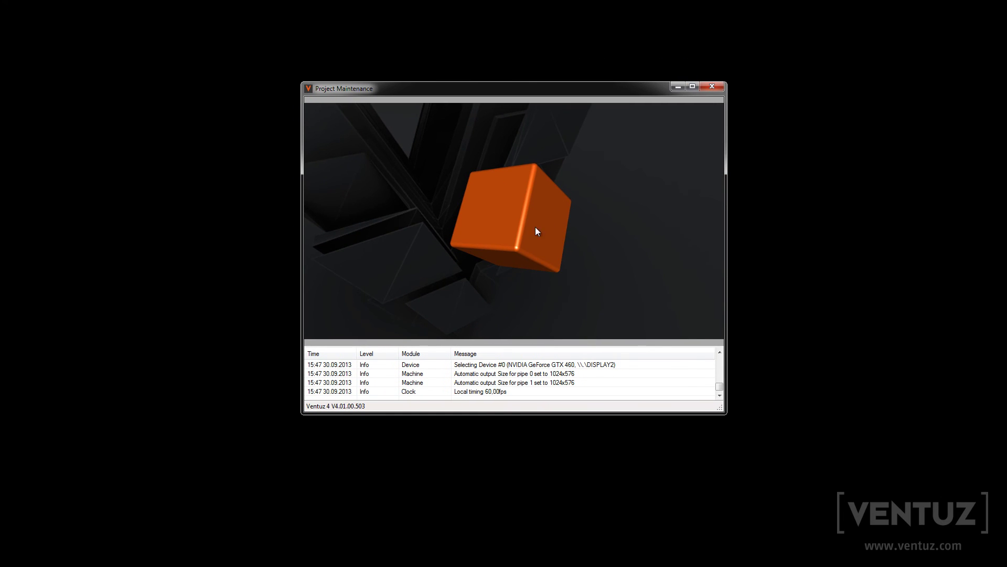
Rotate the cube in the presentation running in Ventuz Runtime and close the presentation window
mouse_move(536, 228)
left_mouse_down()
mouse_move(481, 240)
mouse_move(551, 238)
mouse_move(481, 239)
mouse_move(574, 202)
mouse_move(493, 247)
mouse_move(409, 246)
mouse_move(526, 218)
mouse_move(405, 229)
mouse_move(505, 230)
mouse_move(509, 295)
mouse_move(499, 240)
mouse_move(546, 220)
left_mouse_up()
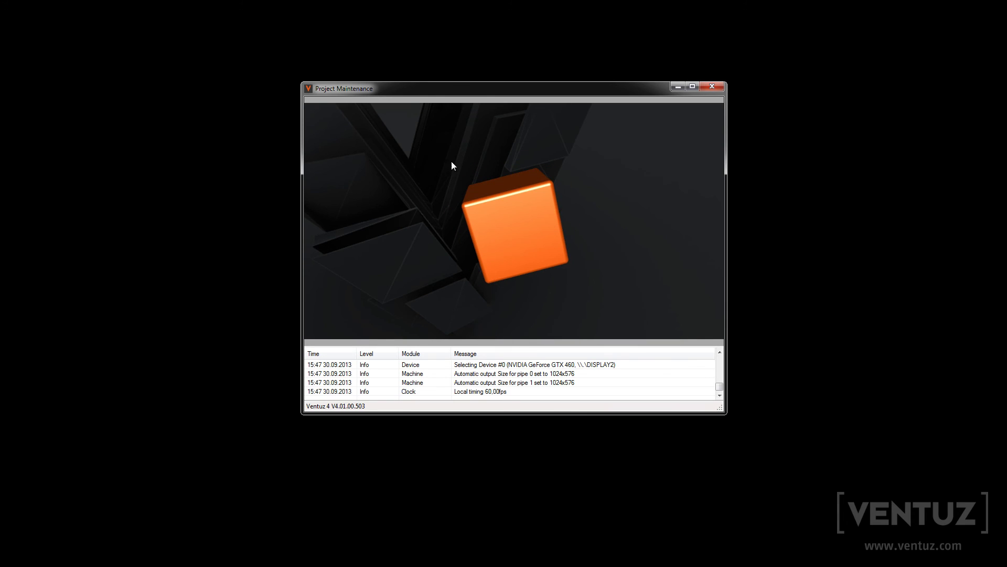
left_click(706, 90)
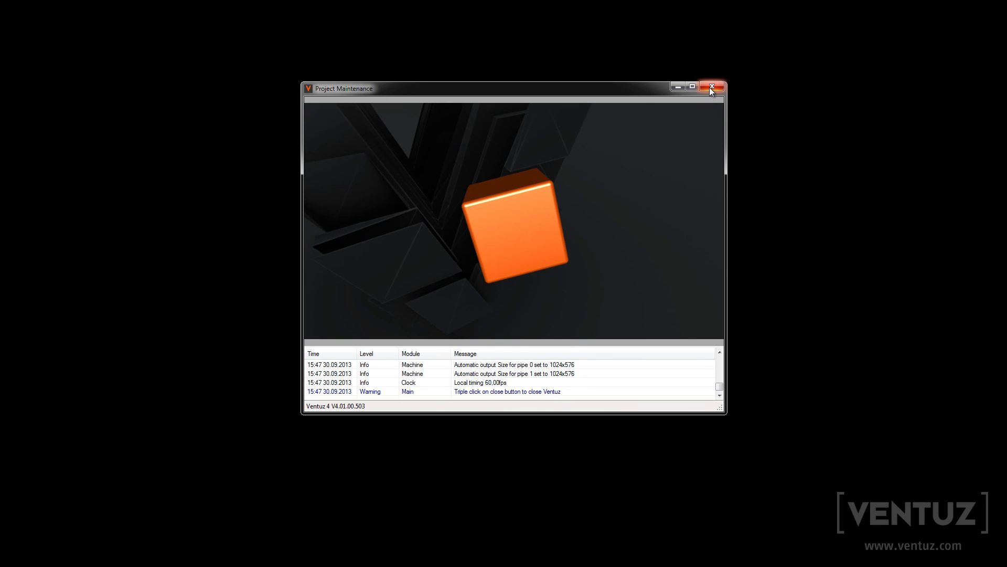